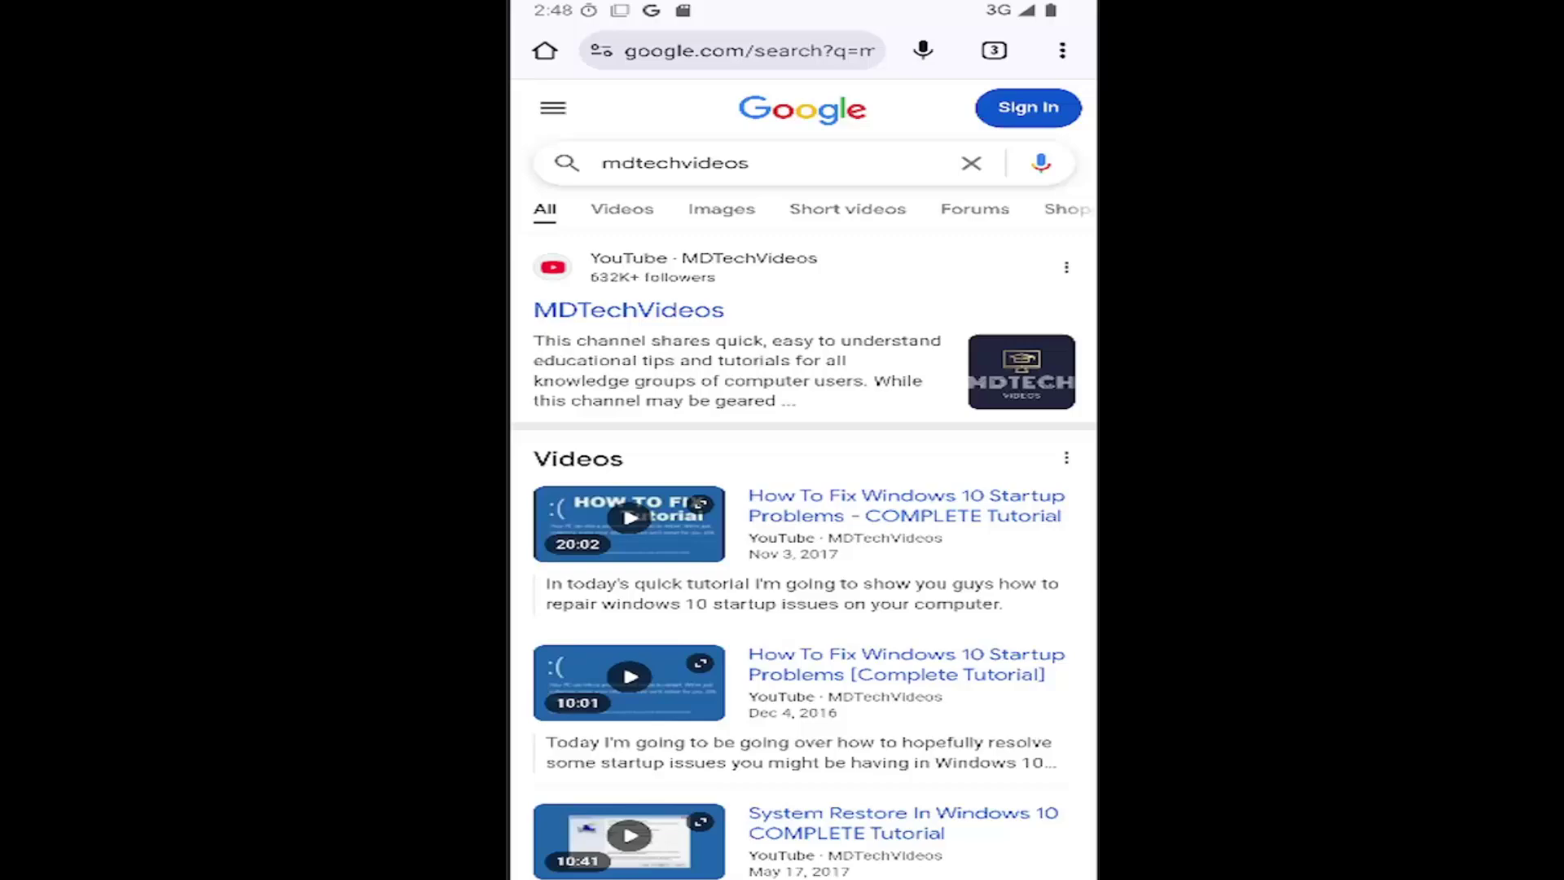
- Turn on dark theme for the mdtechvideos search results from the settings menu
left_click(552, 110)
left_click(707, 428)
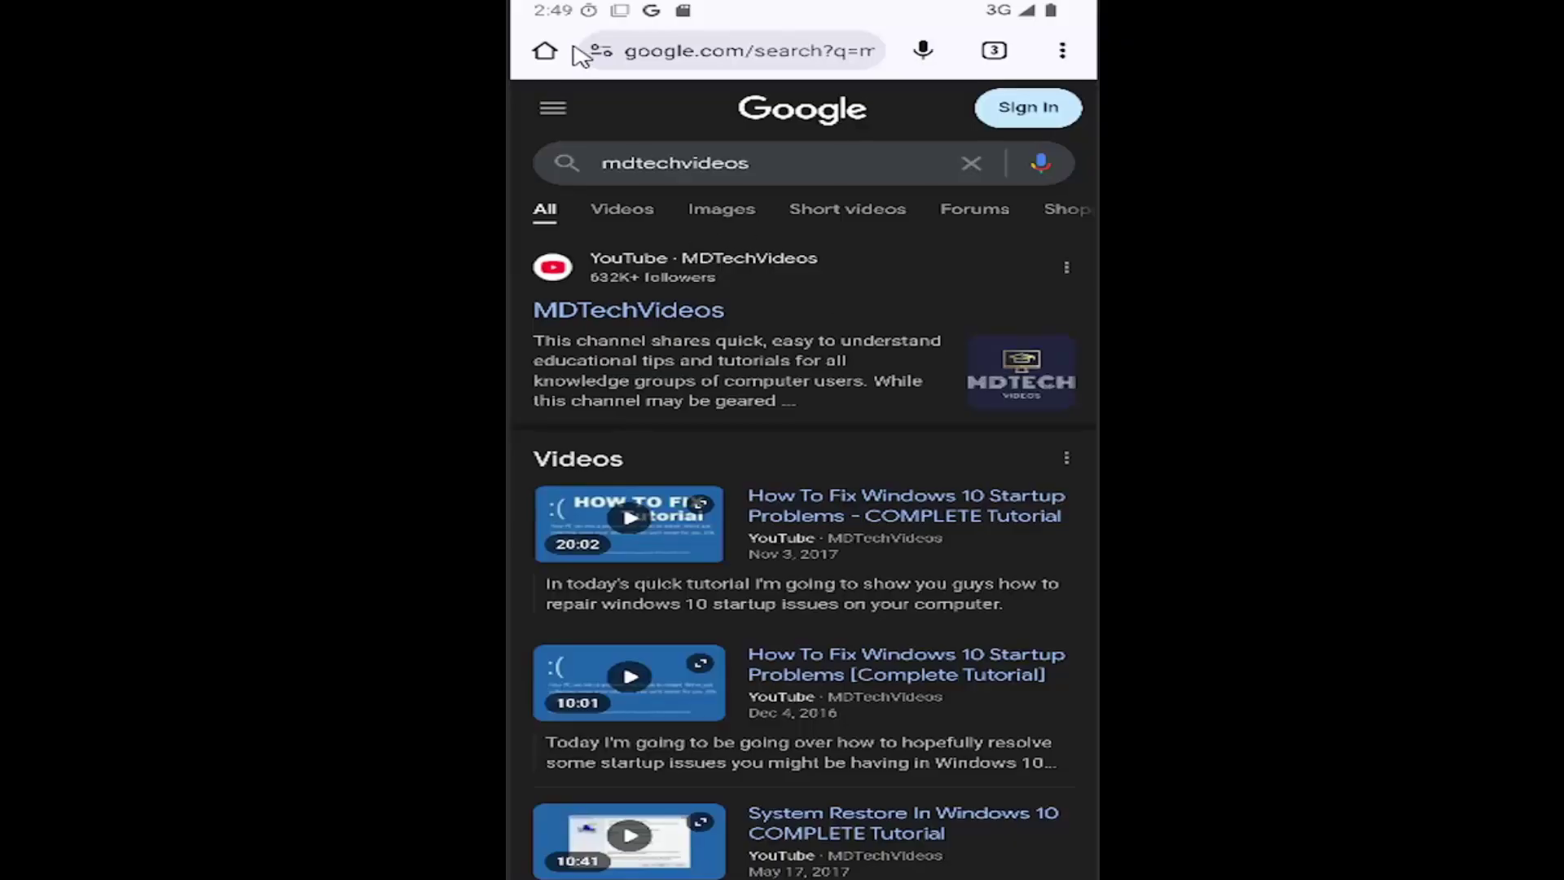
- Switch dark theme off so the mdtechvideos results return to light theme
left_click(553, 108)
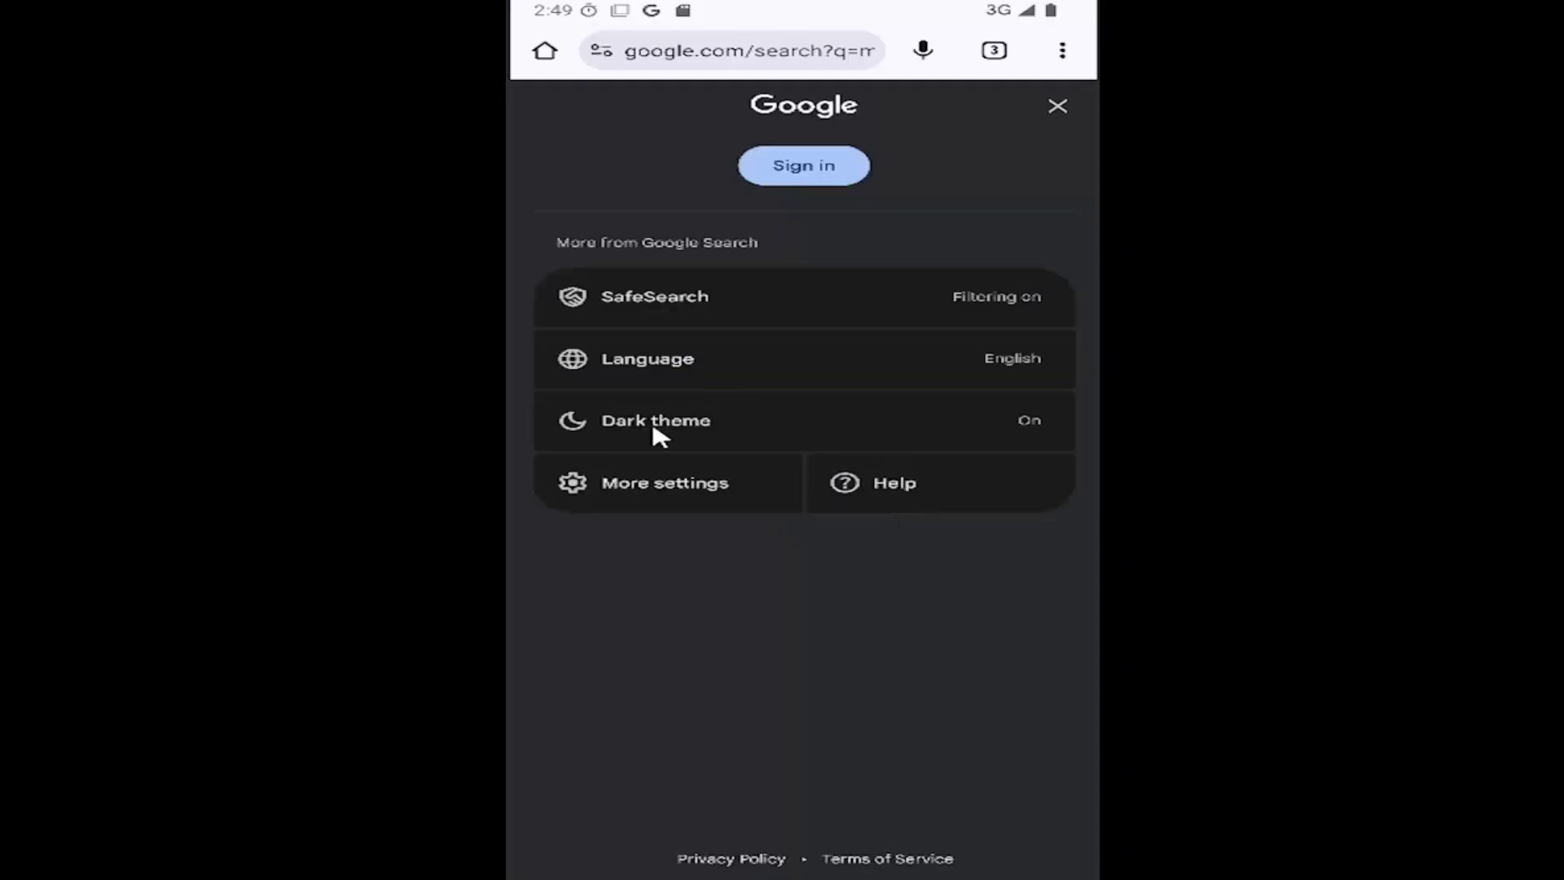
left_click(668, 429)
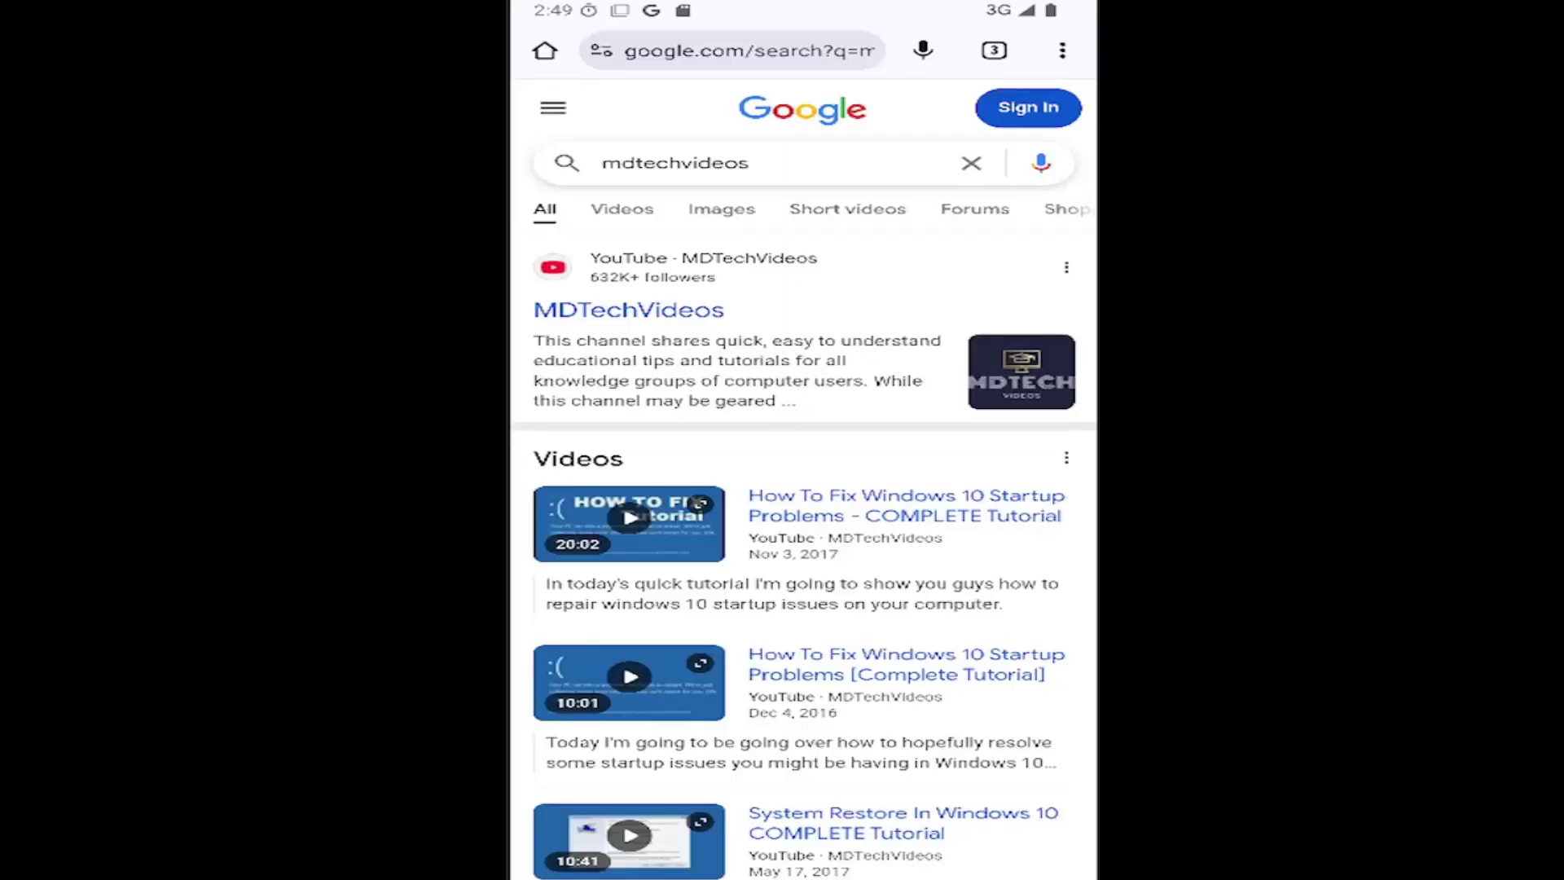